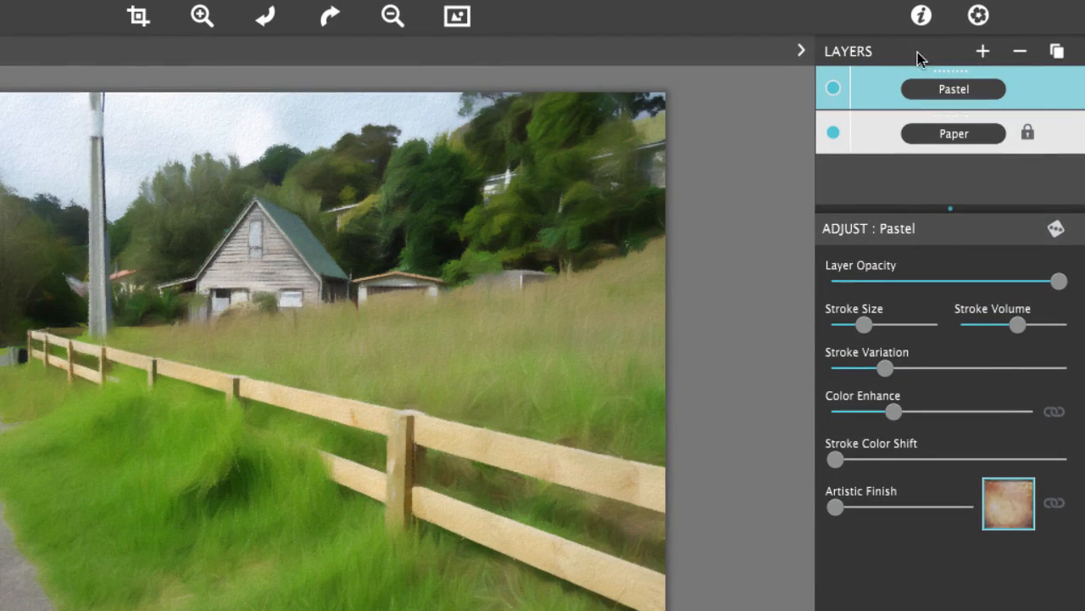
Step: Remove the Pastel layer and add a Charcoal layer above the Paper layer
click(1021, 53)
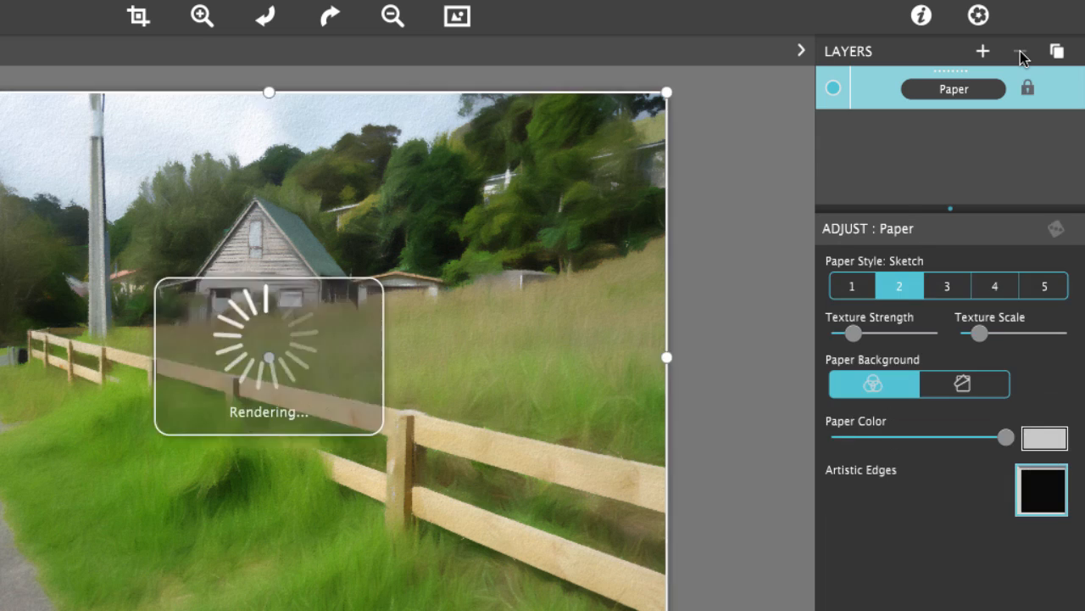
click(982, 51)
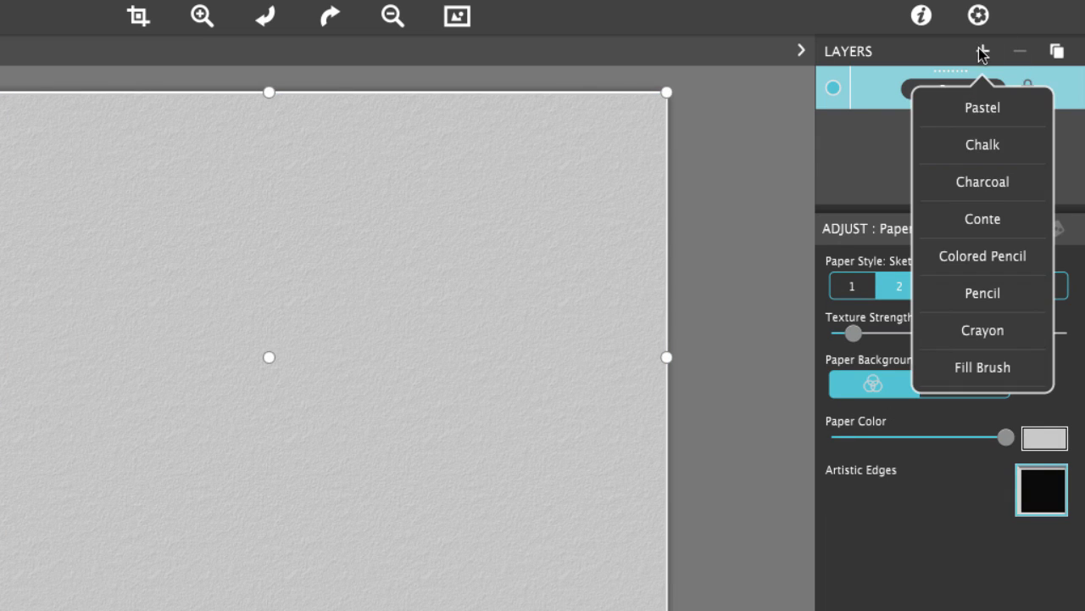
click(992, 181)
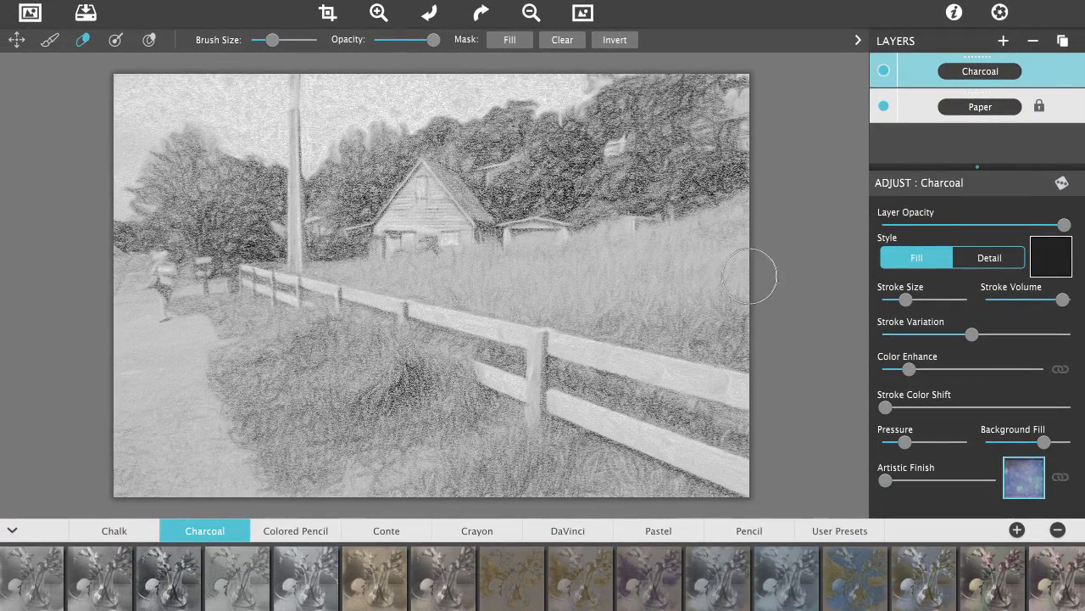
Step: In Fill style, raise the Charcoal layer's Stroke Size and Color Enhance to about two thirds, Pressure to about three quarters and Background Fill to maximum
click(989, 258)
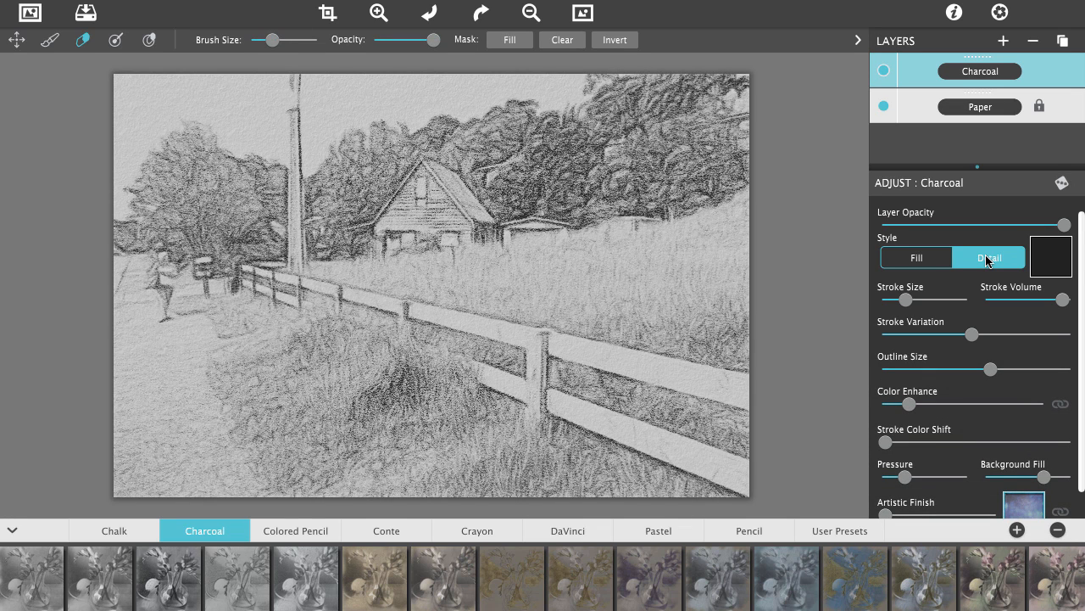
click(917, 257)
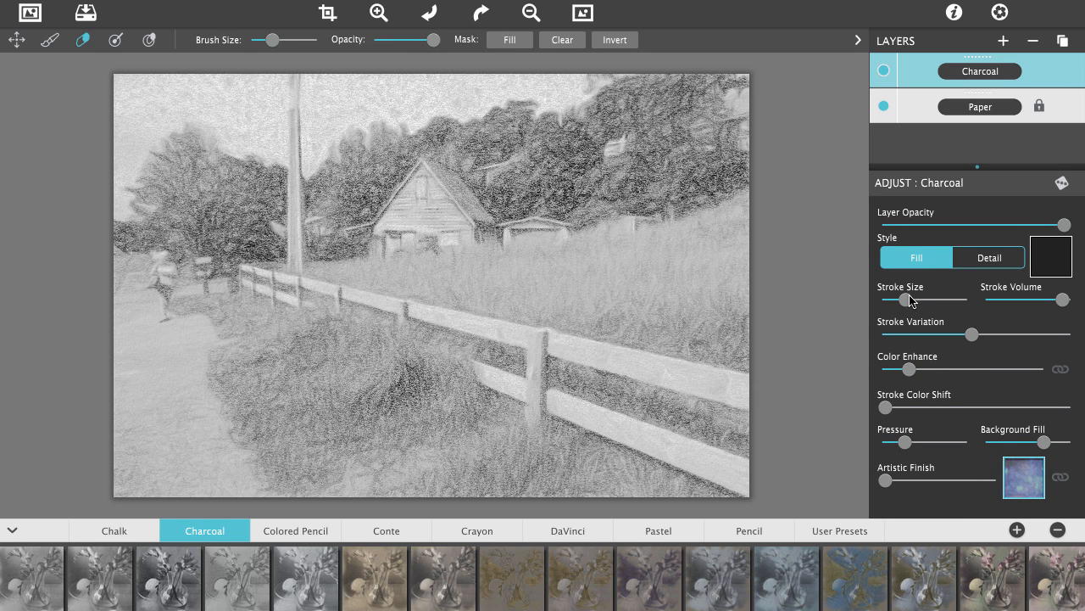
drag(910, 301, 938, 301)
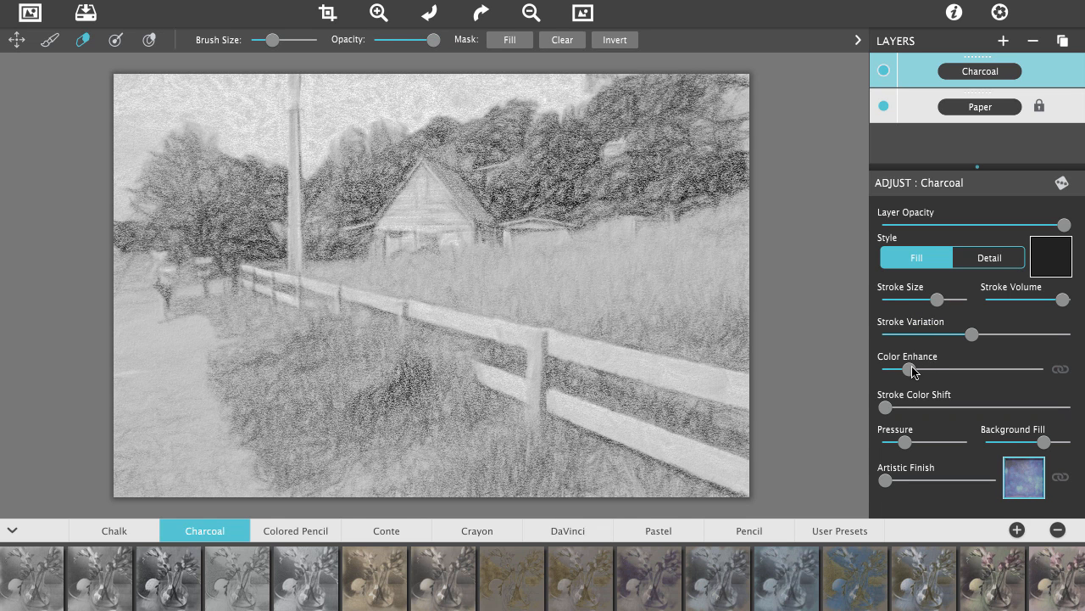
drag(912, 368, 991, 363)
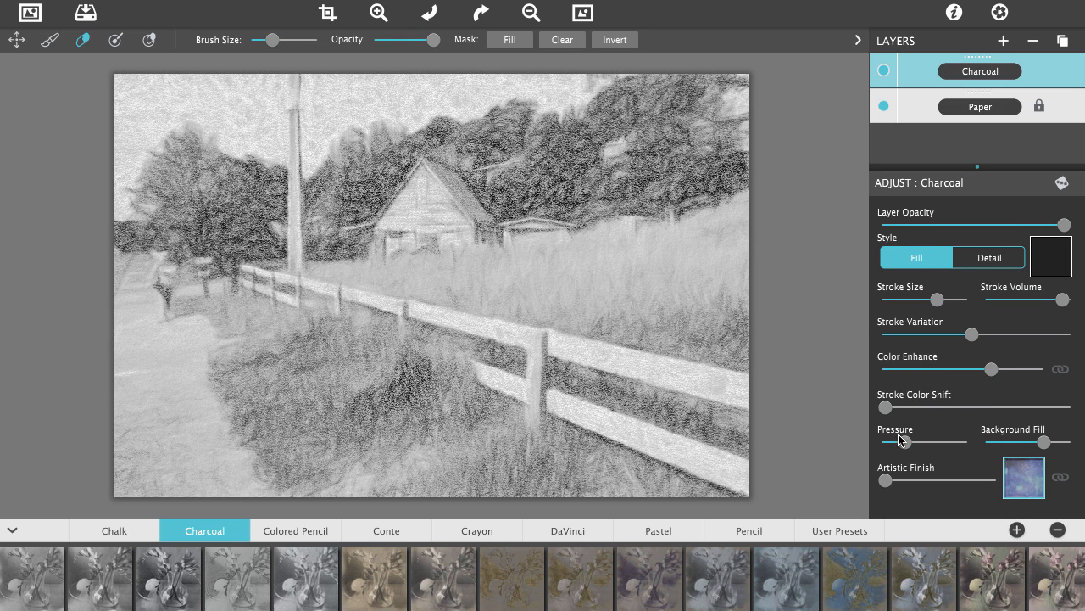
drag(901, 447, 947, 442)
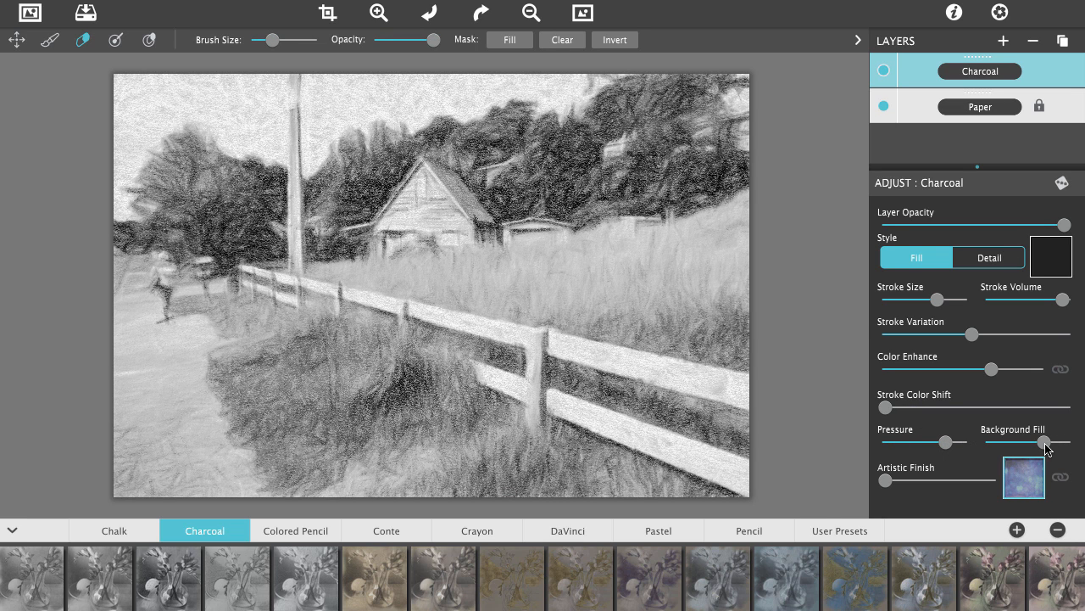
drag(1046, 447, 1066, 447)
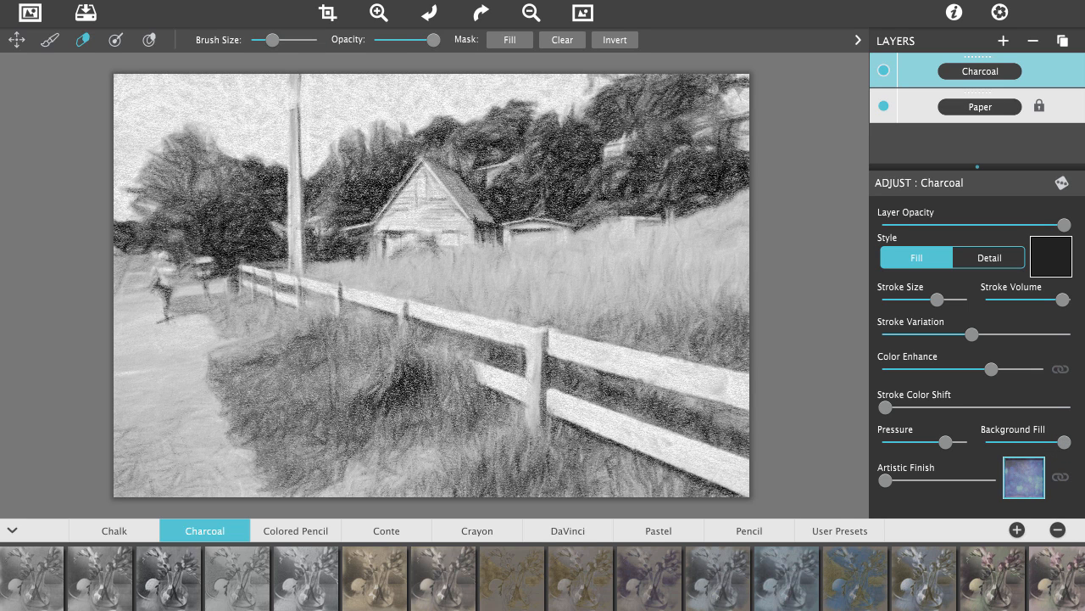
Step: Set the Paper layer's Paper Color to a mid grey of Red 129, Green 127, Blue 127
click(913, 113)
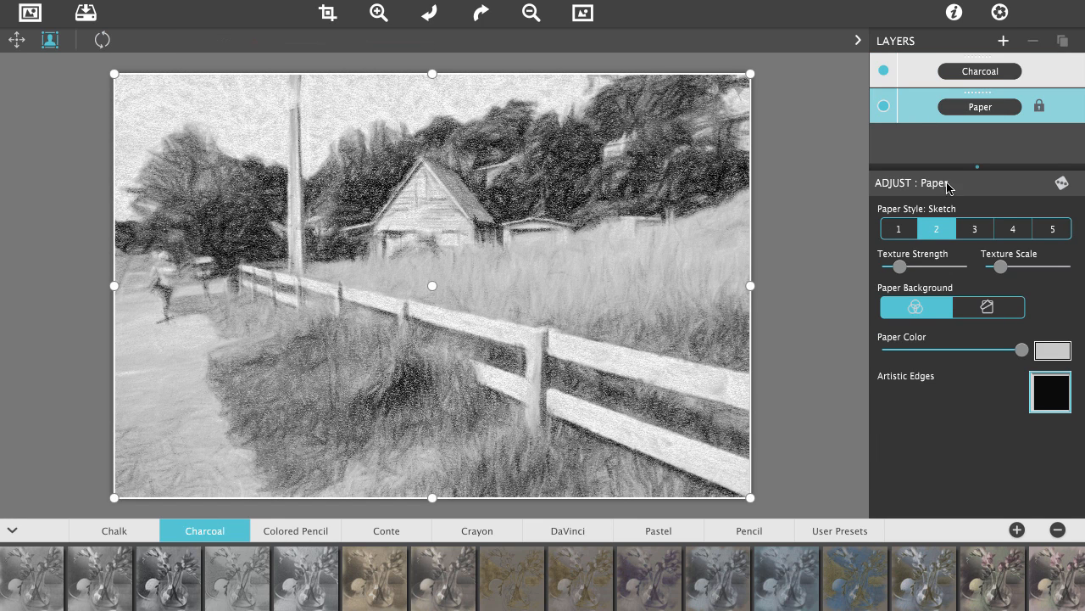
click(1056, 352)
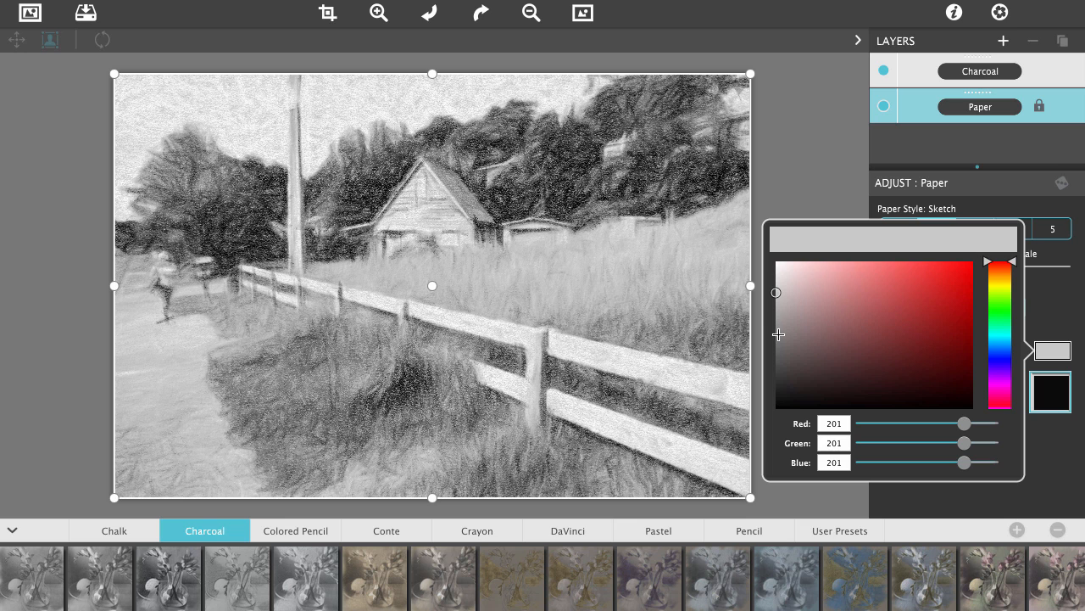
click(779, 334)
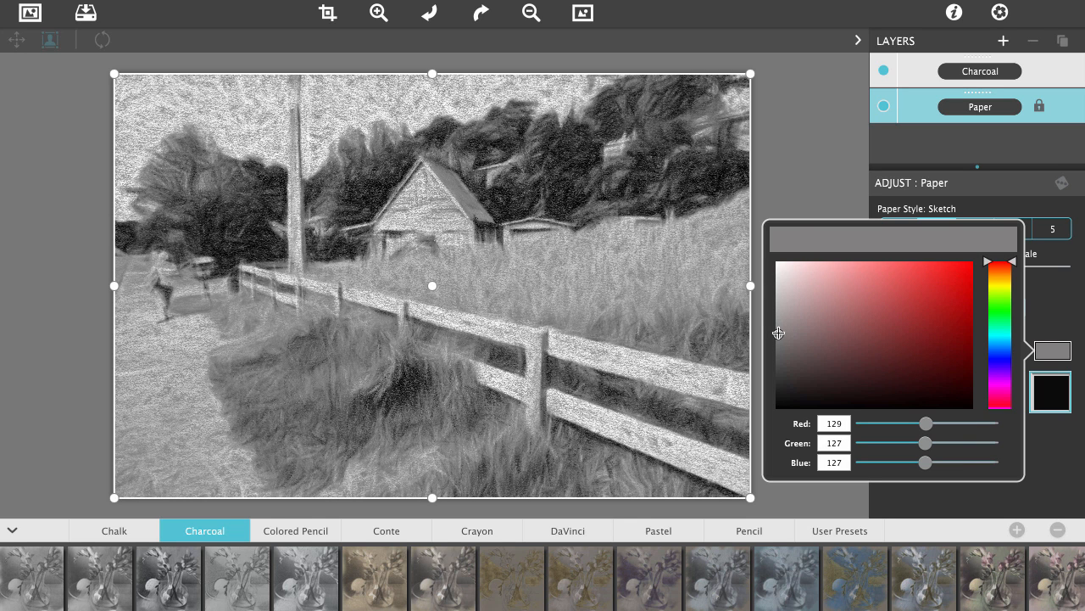
click(801, 194)
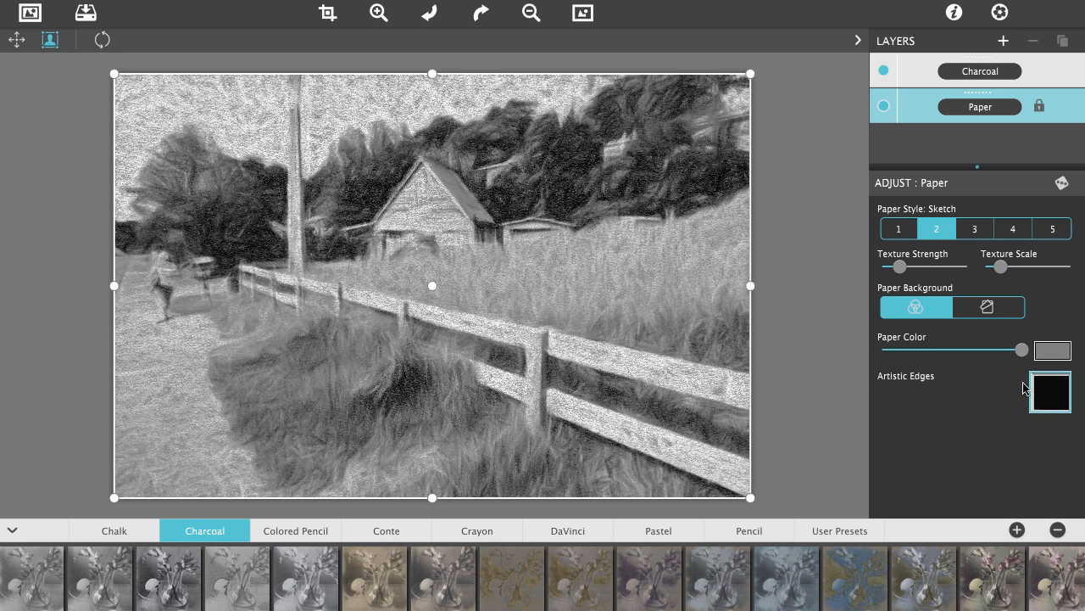
click(924, 78)
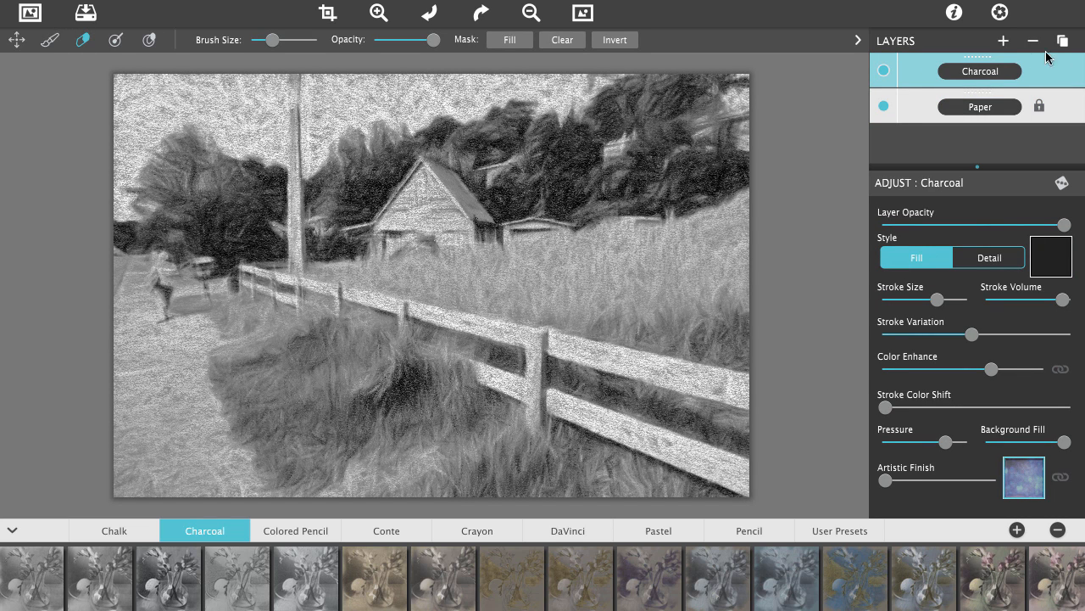
click(1003, 41)
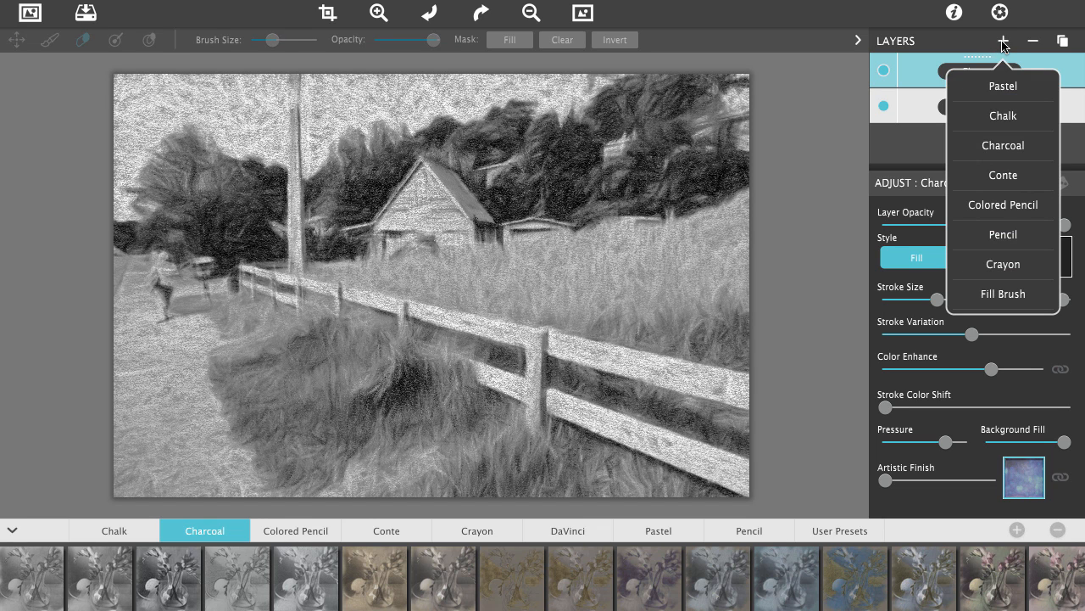
click(1018, 145)
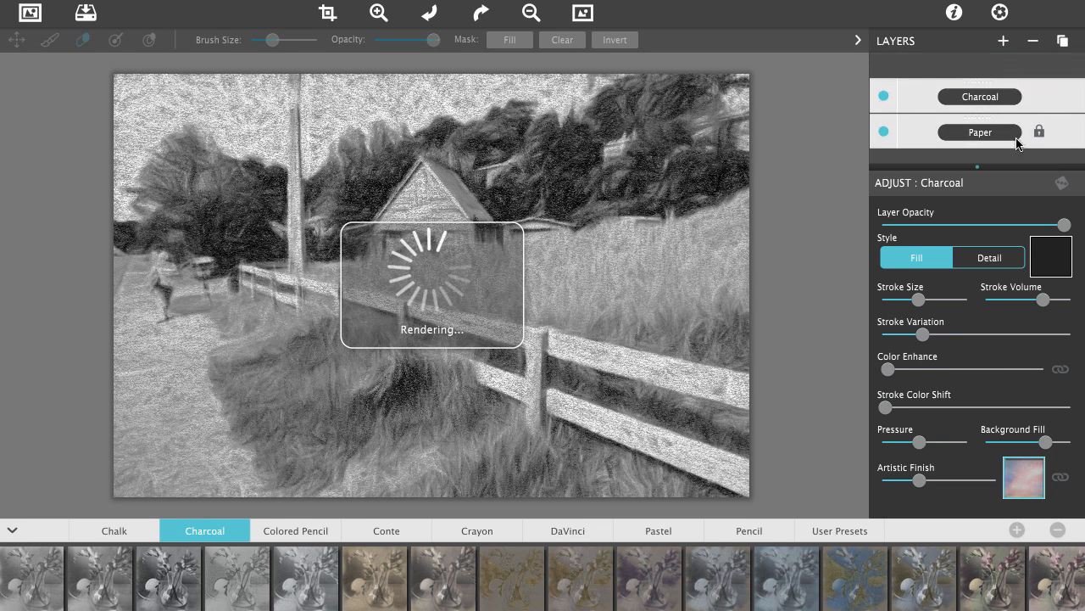
click(997, 270)
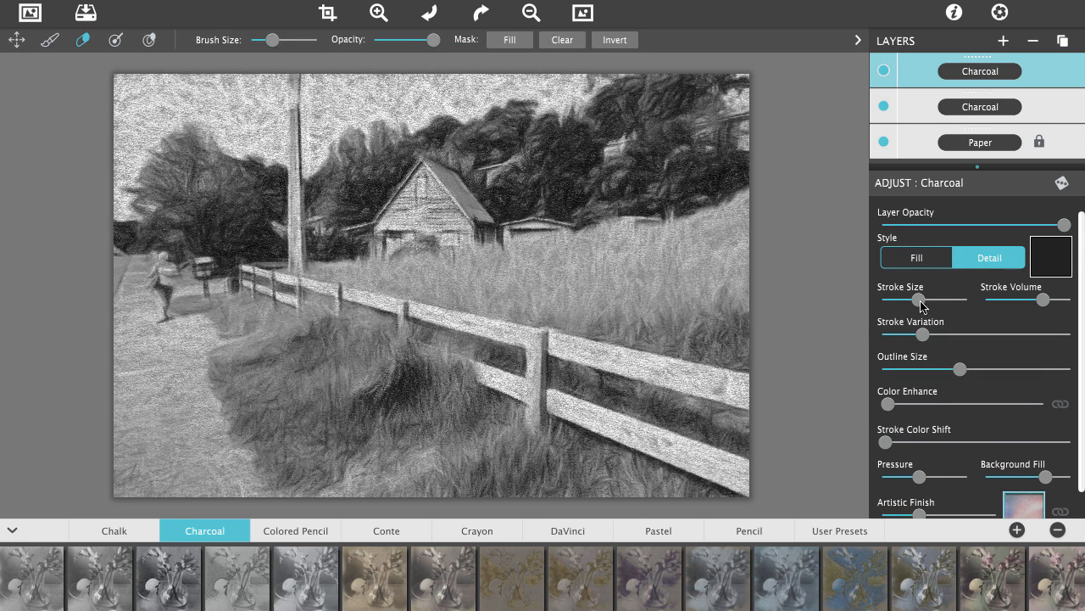
drag(919, 301, 899, 303)
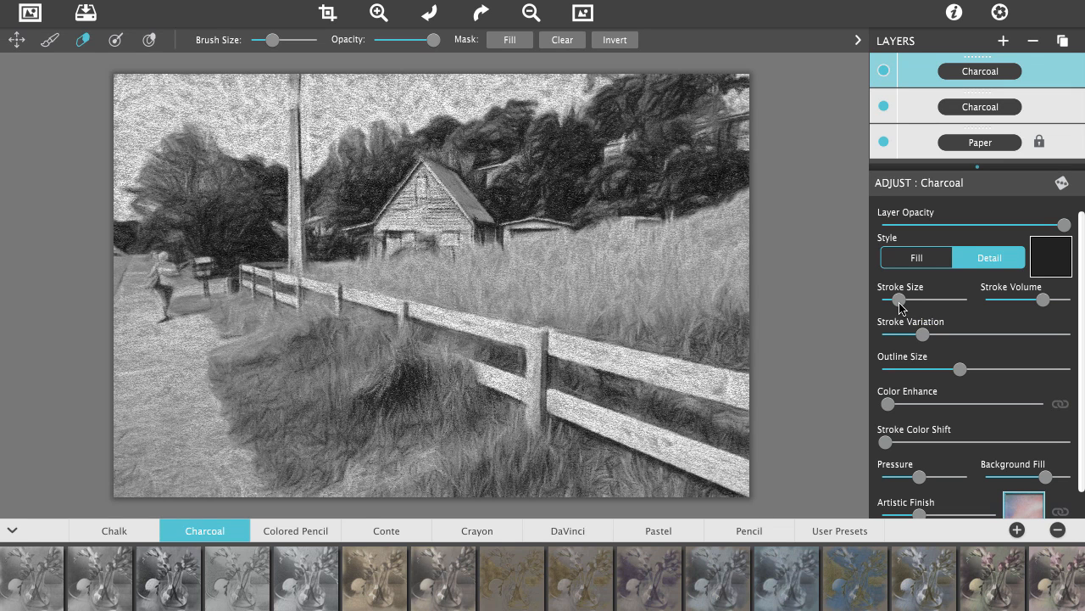
click(1033, 41)
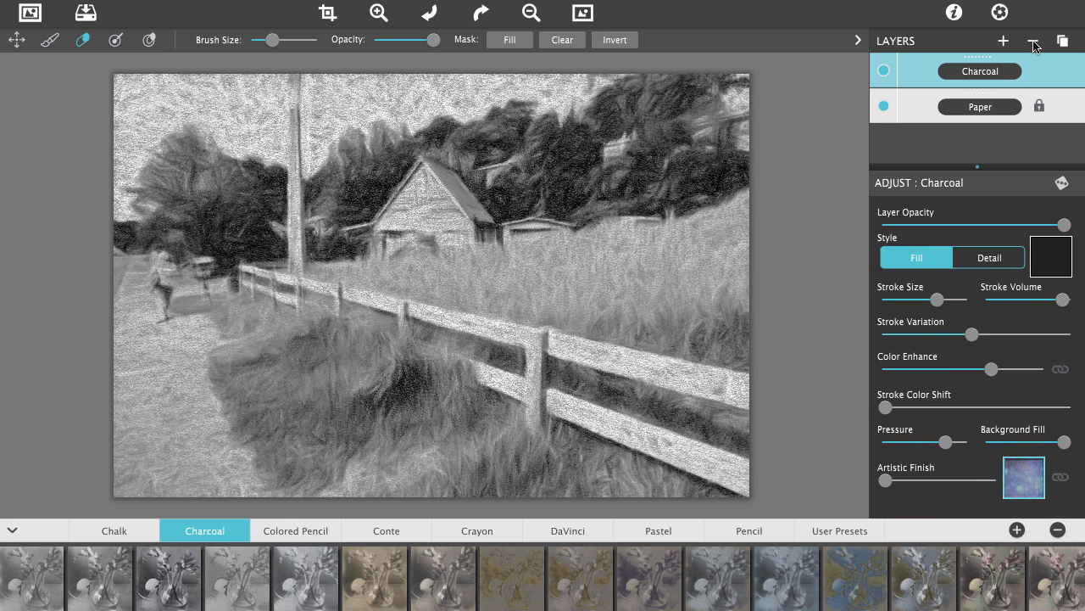
Step: Duplicate the Charcoal layer and set the copy to Detail style with Stroke Size lowered to about one fifth
click(1063, 44)
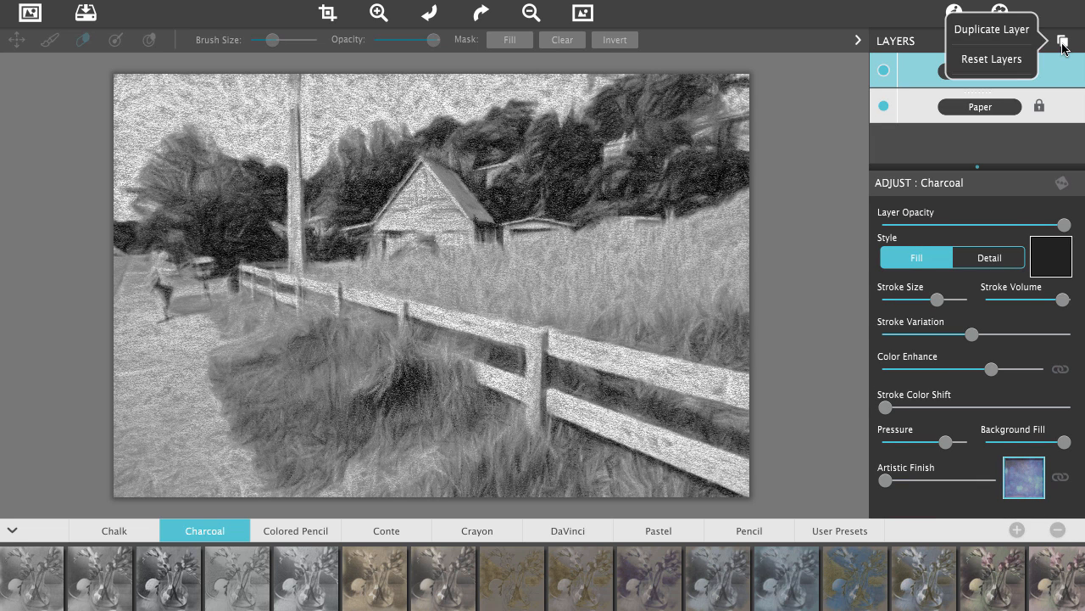
click(992, 30)
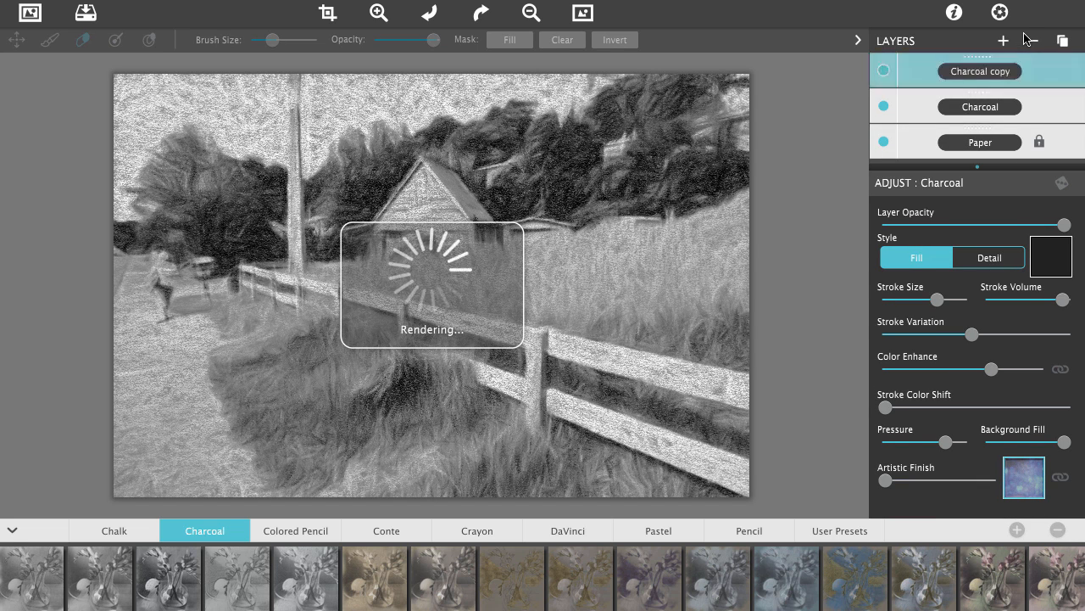
click(1003, 259)
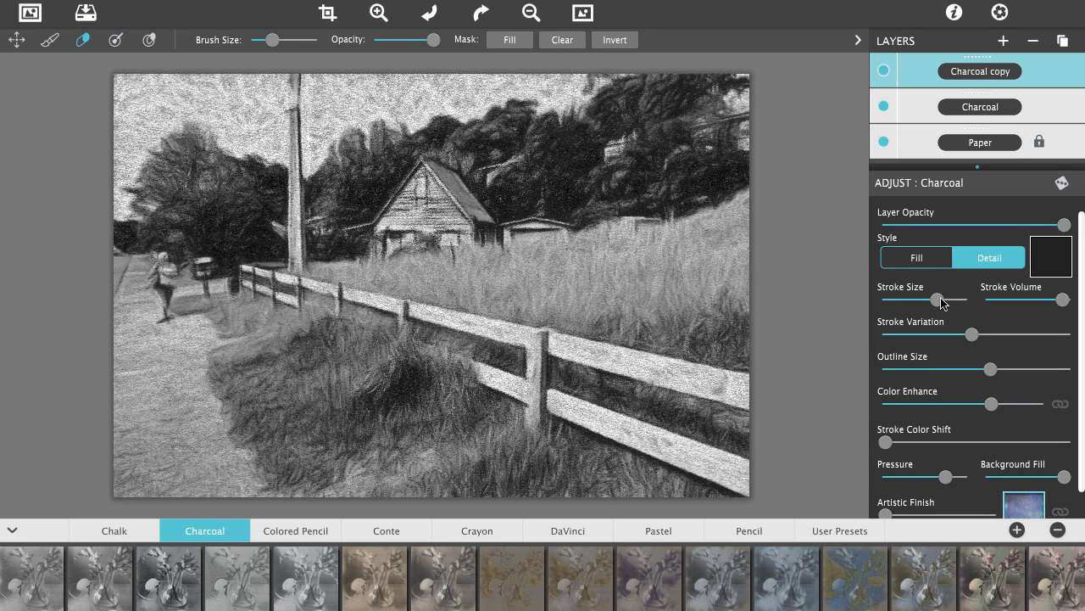
drag(938, 301, 900, 308)
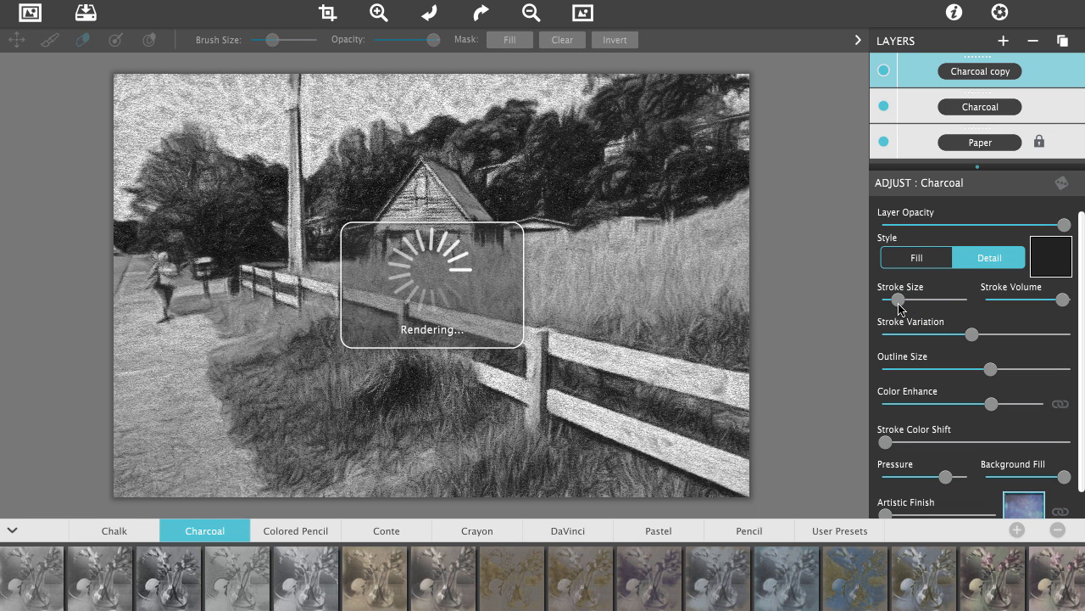
Step: With the Charcoal layer hidden temporarily, raise the copy's Outline Size to about two thirds and lower its Background Fill to just over one third
click(884, 106)
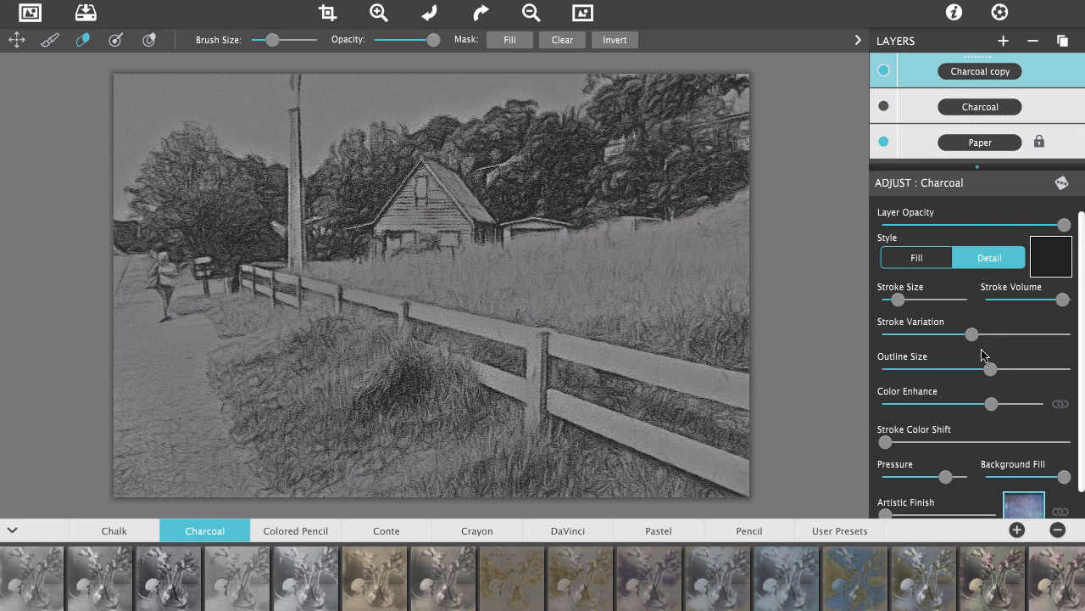
drag(993, 373, 1009, 375)
scroll(959, 431, down, 1)
drag(1064, 460, 1017, 463)
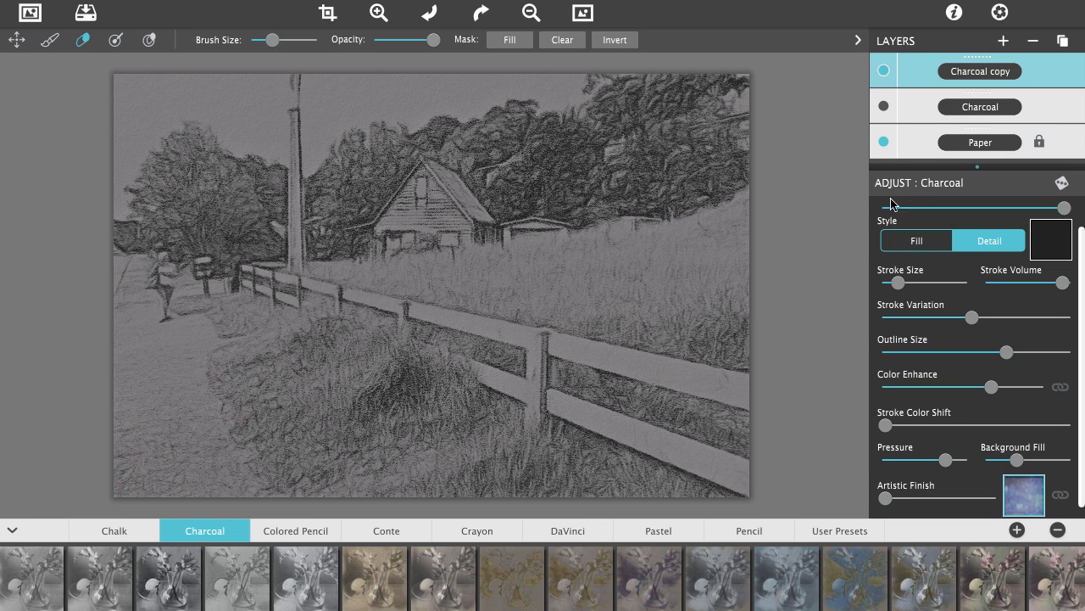
click(883, 107)
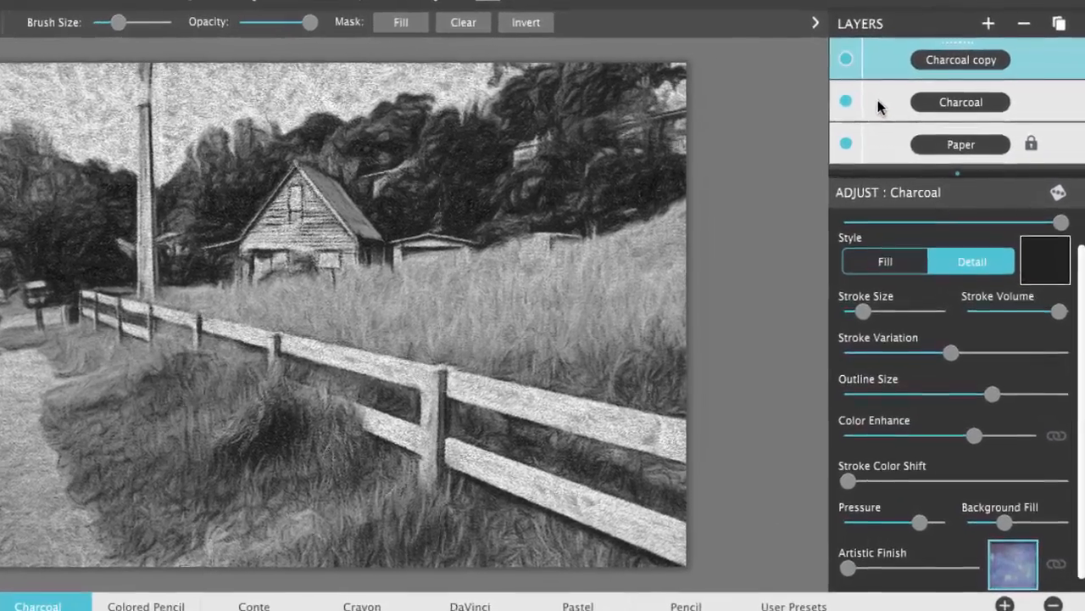
Step: Rename the Charcoal copy layer as "Charcoal Detail"
click(878, 106)
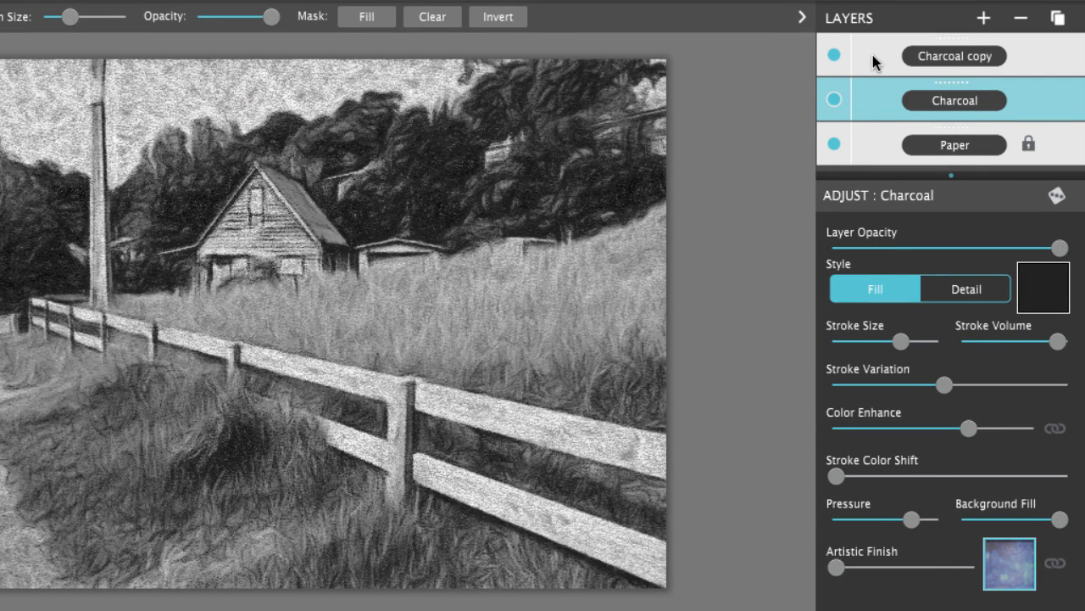
click(987, 58)
double_click(979, 59)
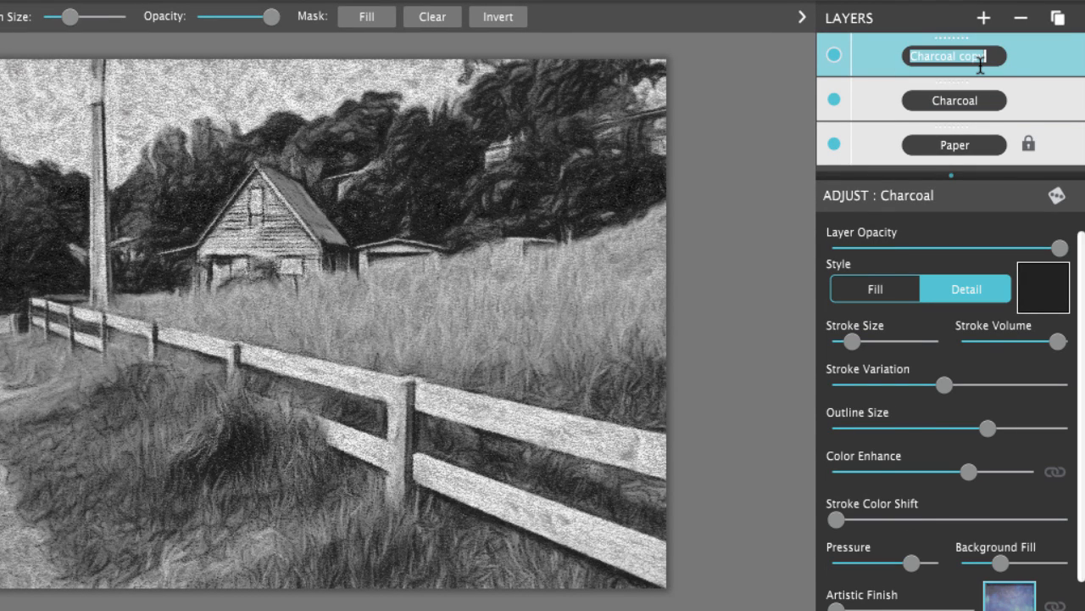
click(981, 61)
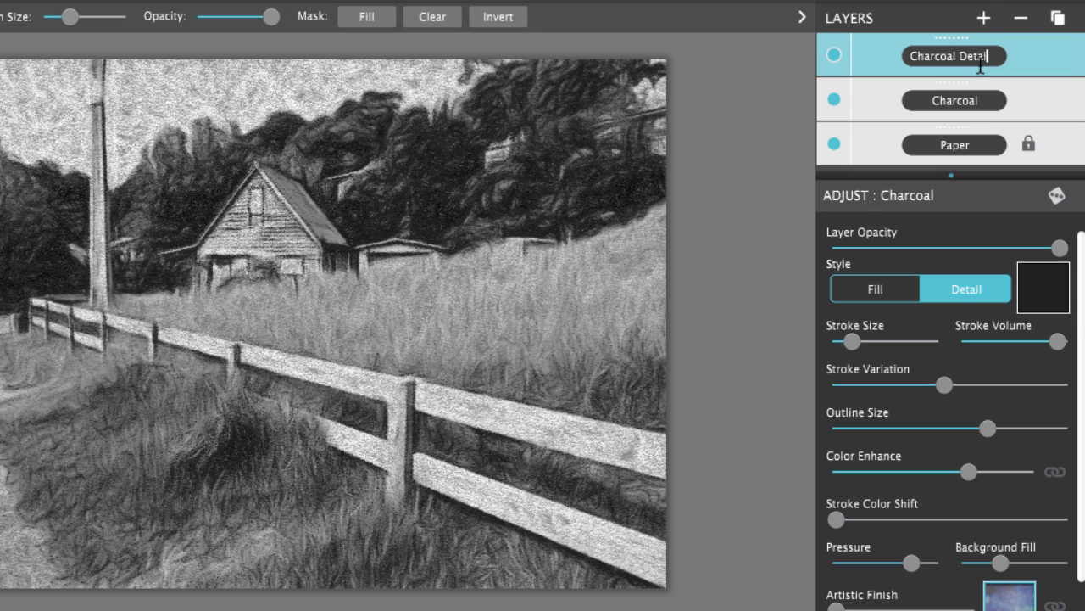
Step: Hide the Charcoal layer and erase the Charcoal Detail layer's strokes over the path beside the grass
click(869, 88)
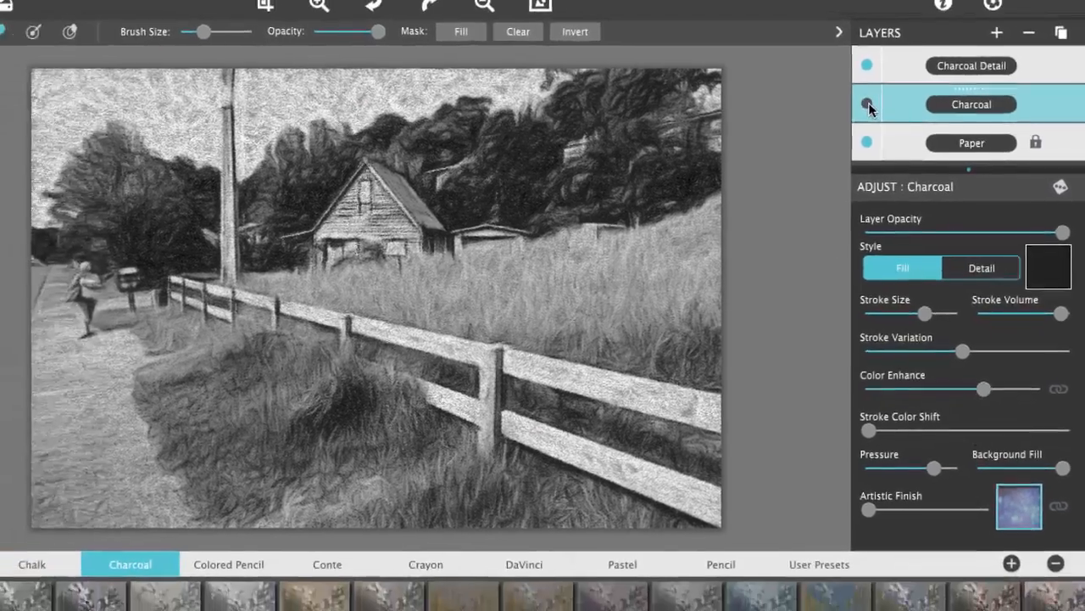
click(836, 100)
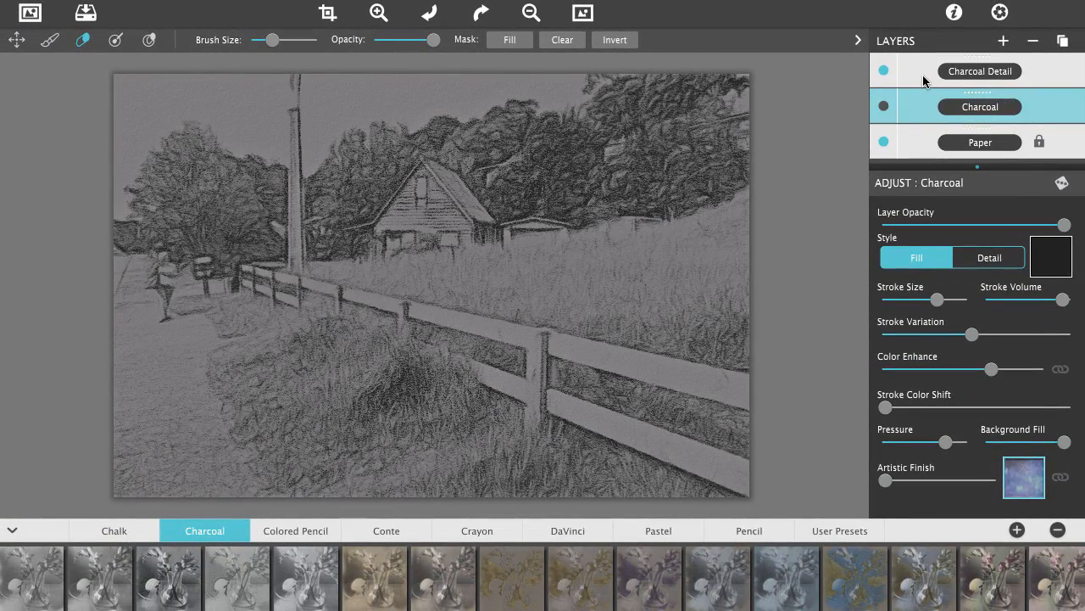
click(922, 74)
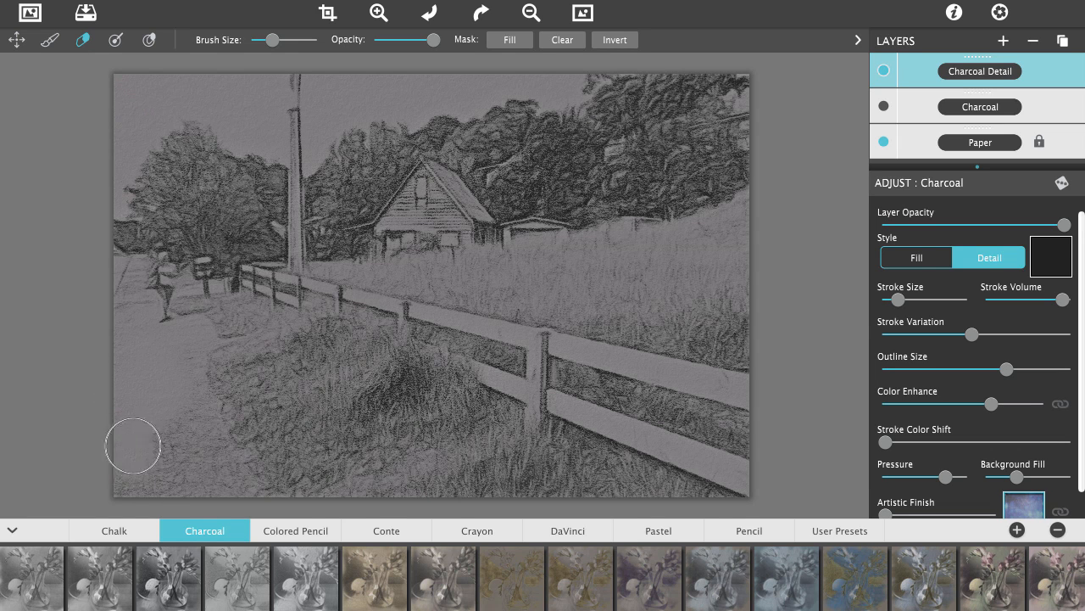
mouse_move(134, 445)
mouse_down()
mouse_move(127, 490)
mouse_move(162, 448)
mouse_move(184, 480)
mouse_move(183, 459)
mouse_move(197, 454)
mouse_move(186, 399)
mouse_move(198, 456)
mouse_move(236, 503)
mouse_move(162, 367)
mouse_up()
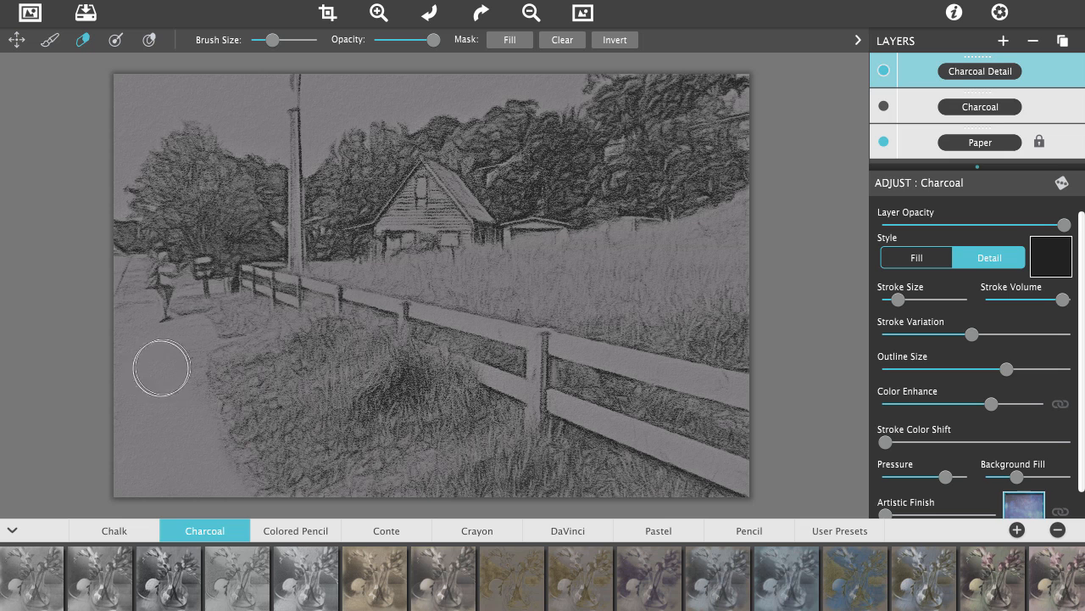
Step: Paint the detail strokes back along the path's grassy edge with the Brush at reduced opacity
click(49, 40)
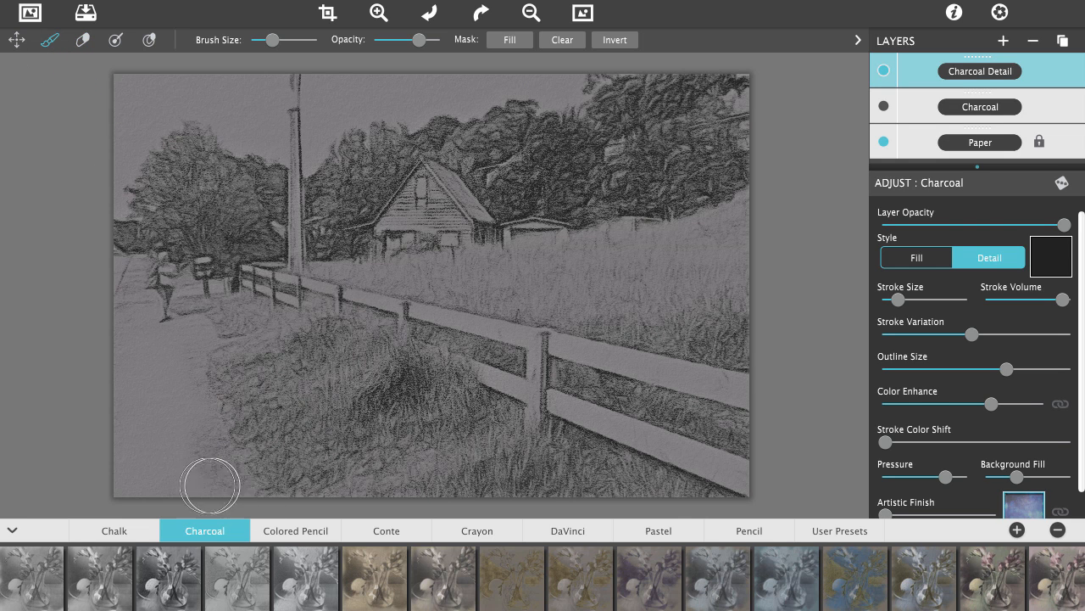
mouse_move(209, 485)
mouse_down()
mouse_move(198, 470)
mouse_move(239, 393)
mouse_up()
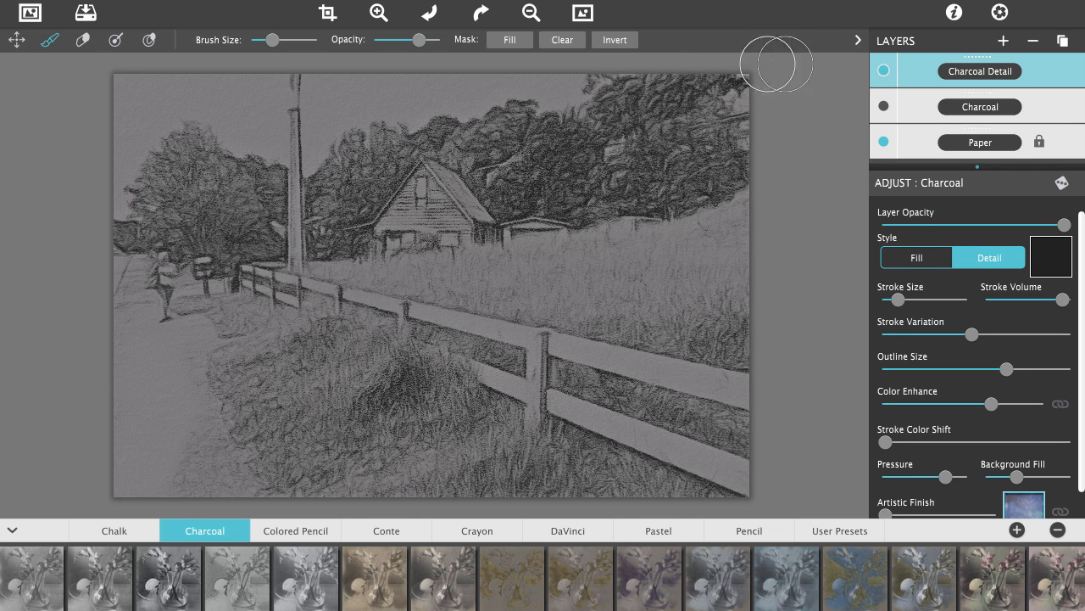
Step: With the Charcoal Detail layer hidden and the Charcoal layer shown and selected, soften the charcoal texture in the sky and on the path
click(885, 72)
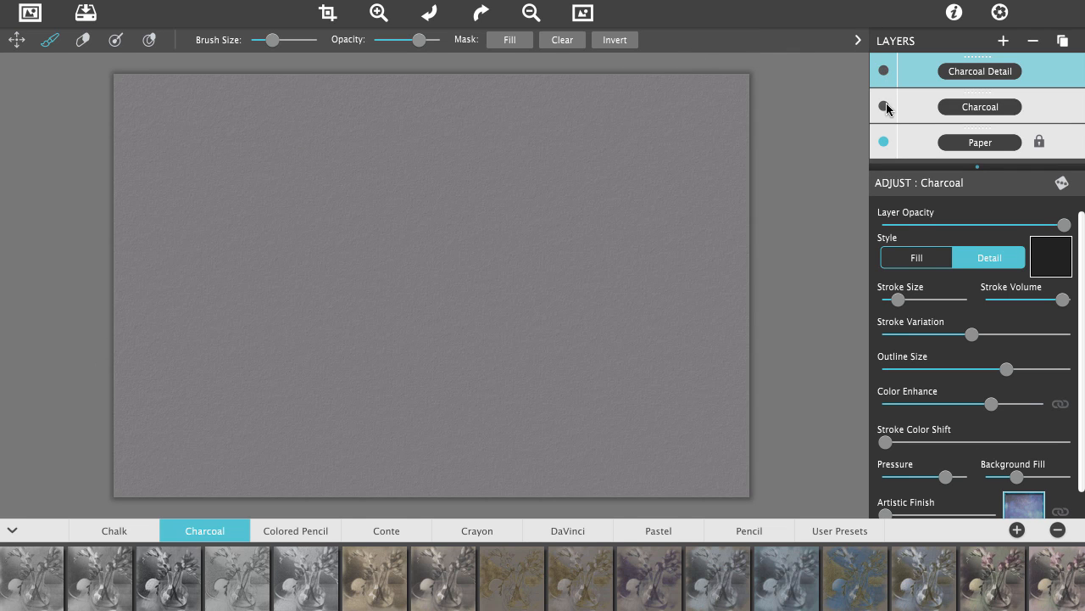
click(885, 107)
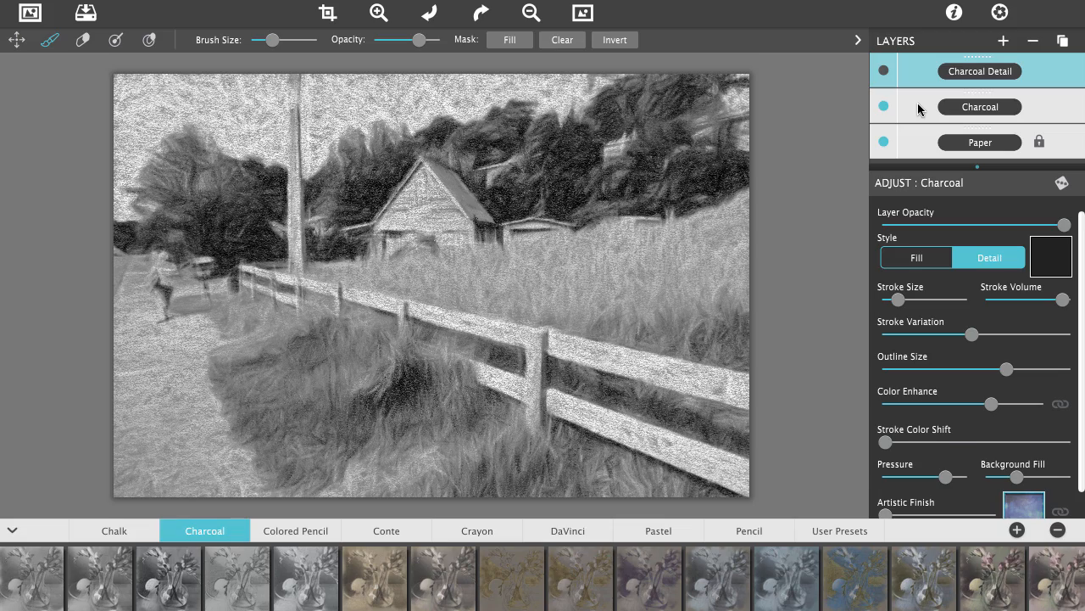
click(918, 109)
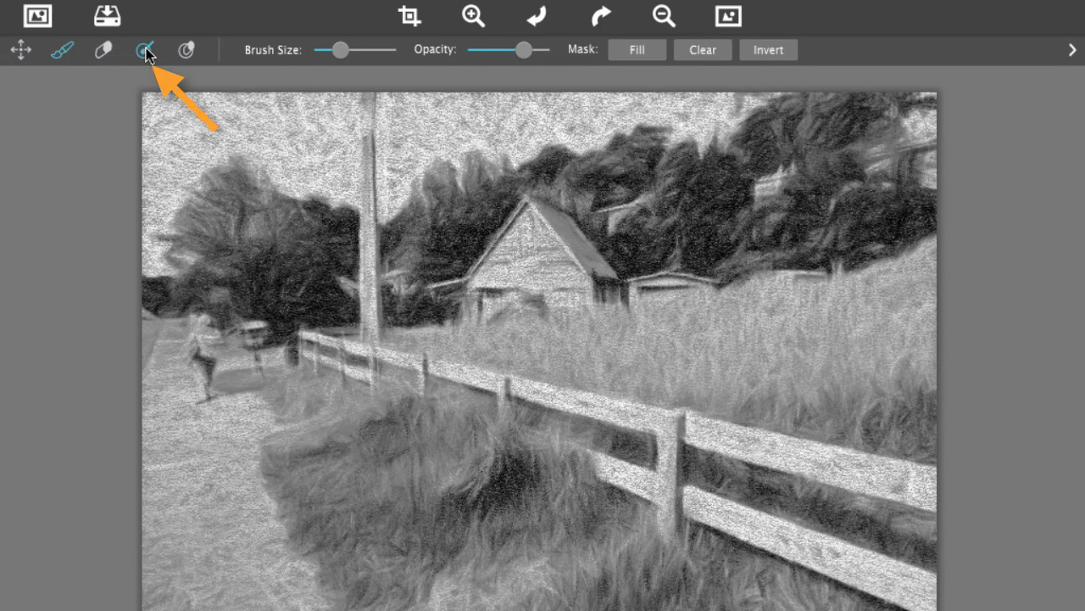
click(146, 53)
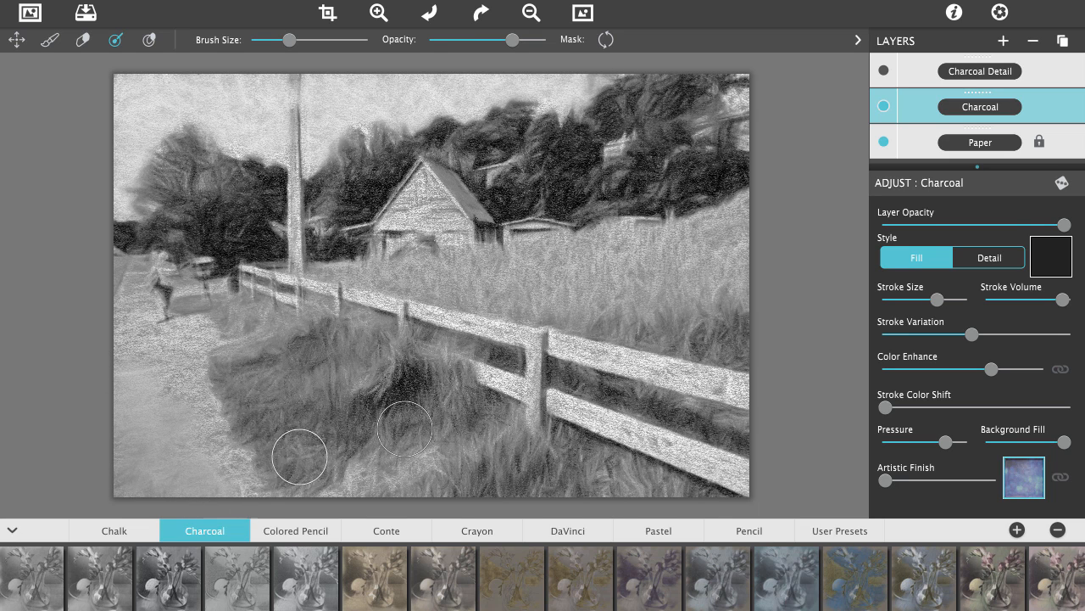
Step: Show the Charcoal Detail layer again with it selected, and compare the combined drawing with the original photo
click(906, 79)
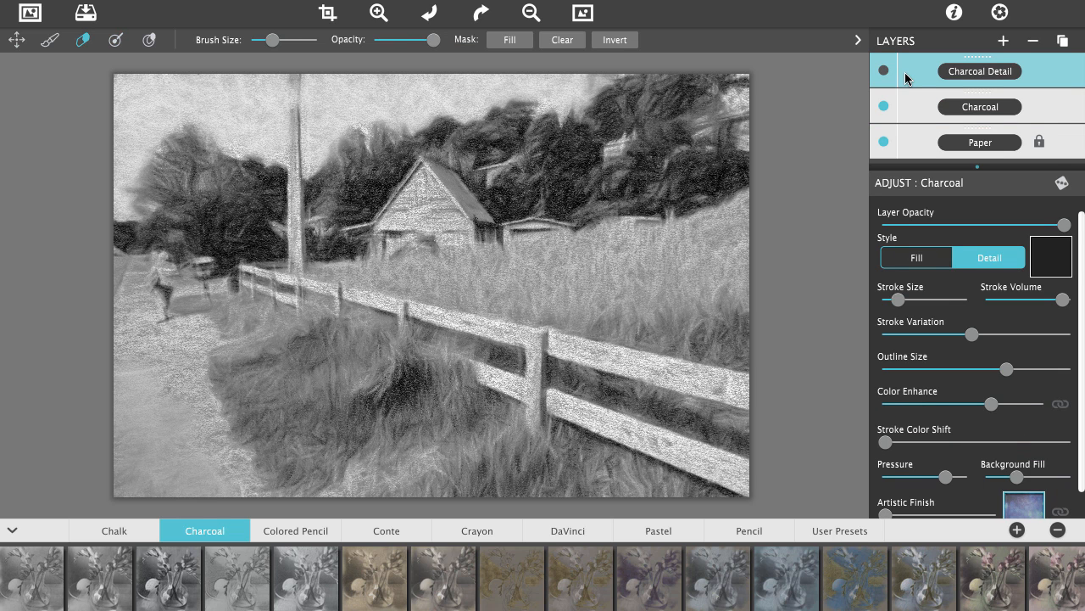
click(884, 71)
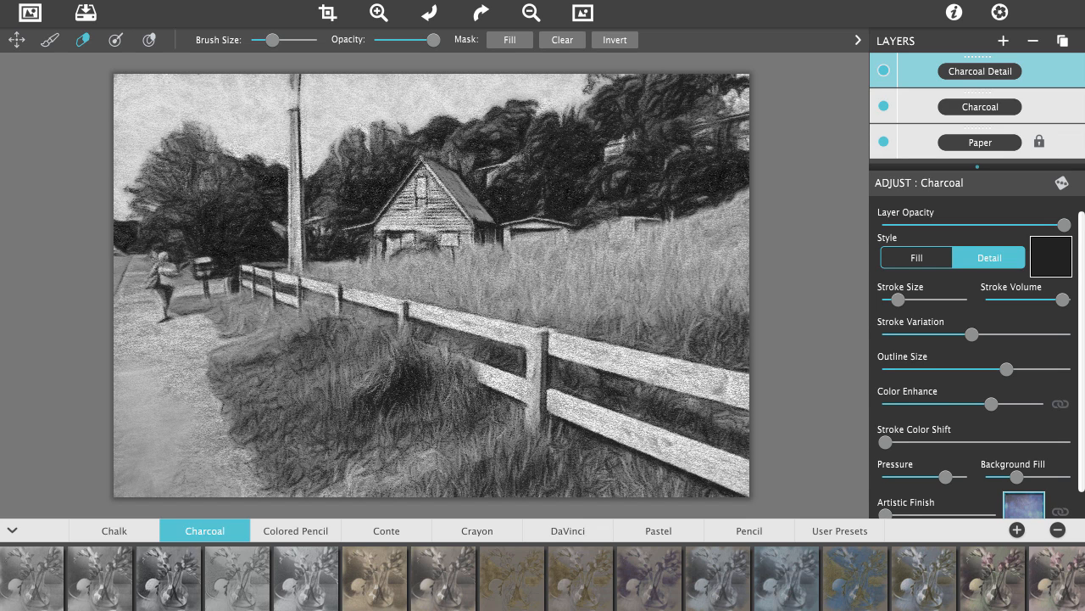
click(578, 17)
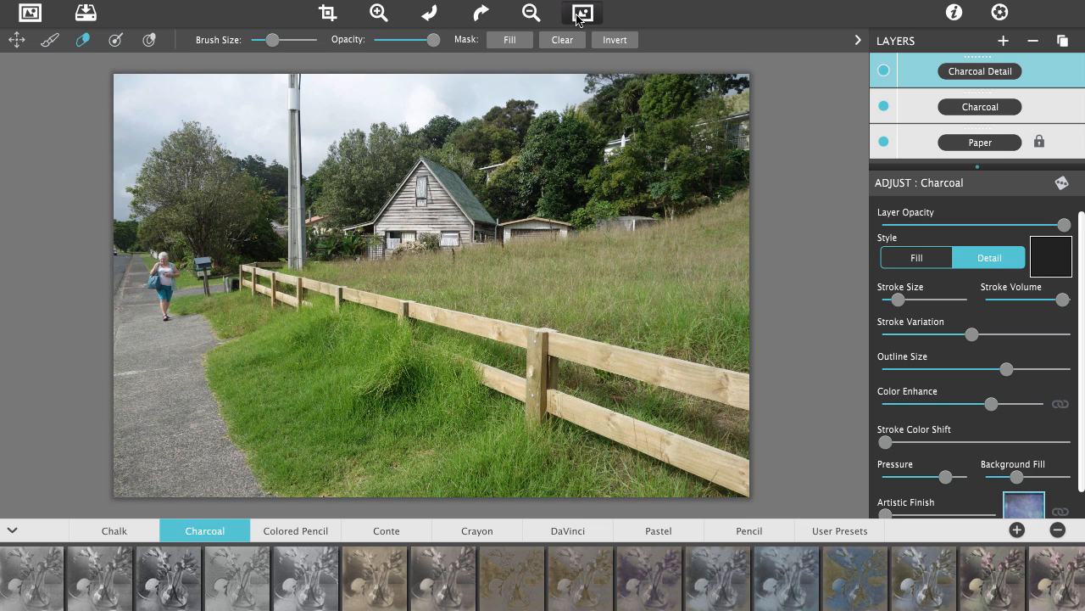
click(577, 17)
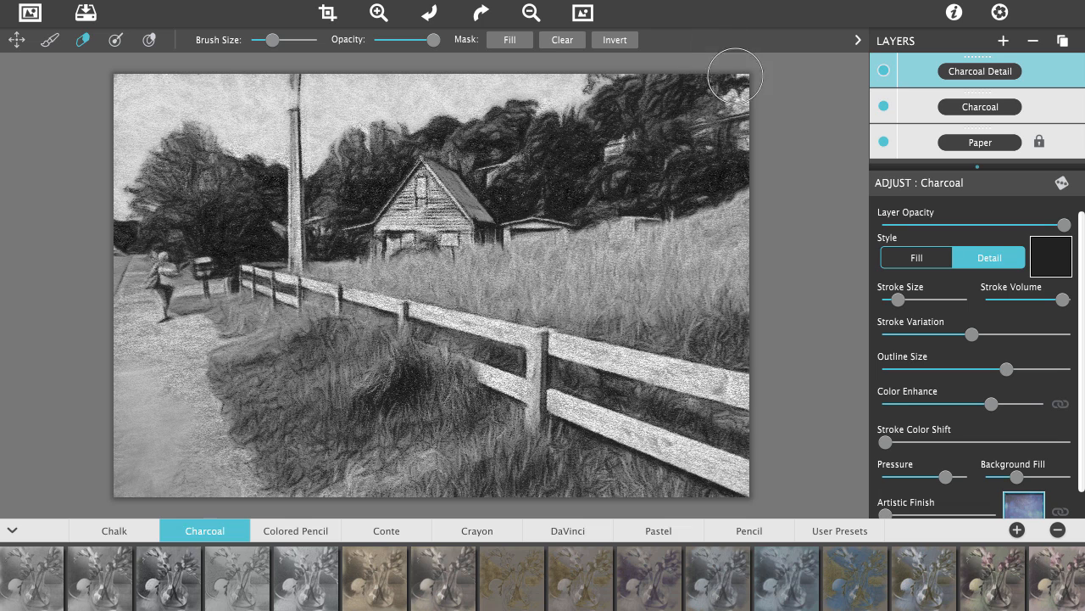
Step: Apply artistic edge 12 to the Paper layer
click(916, 141)
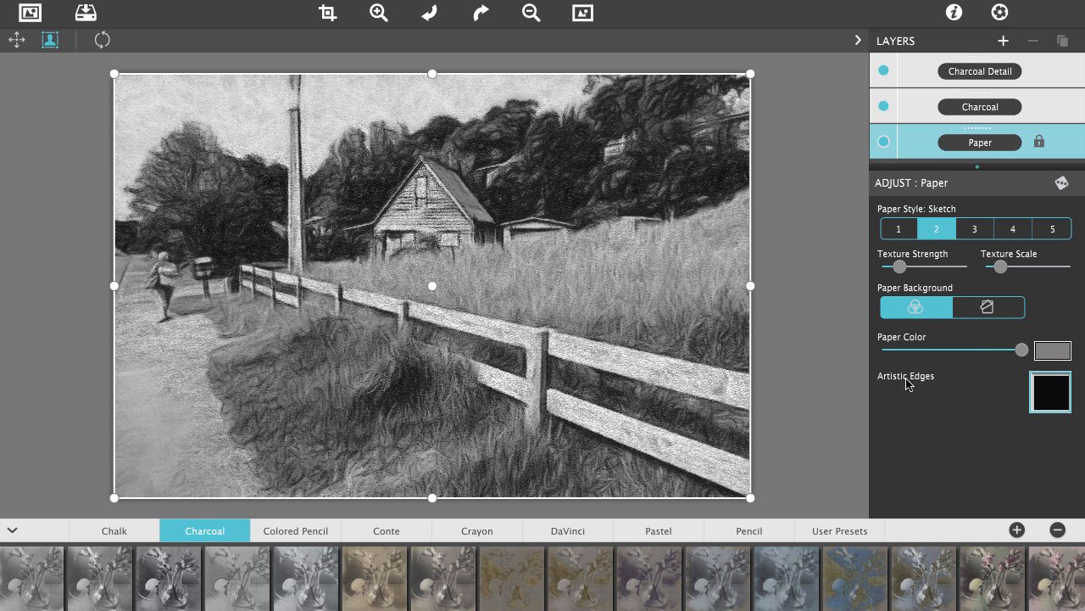
click(1051, 390)
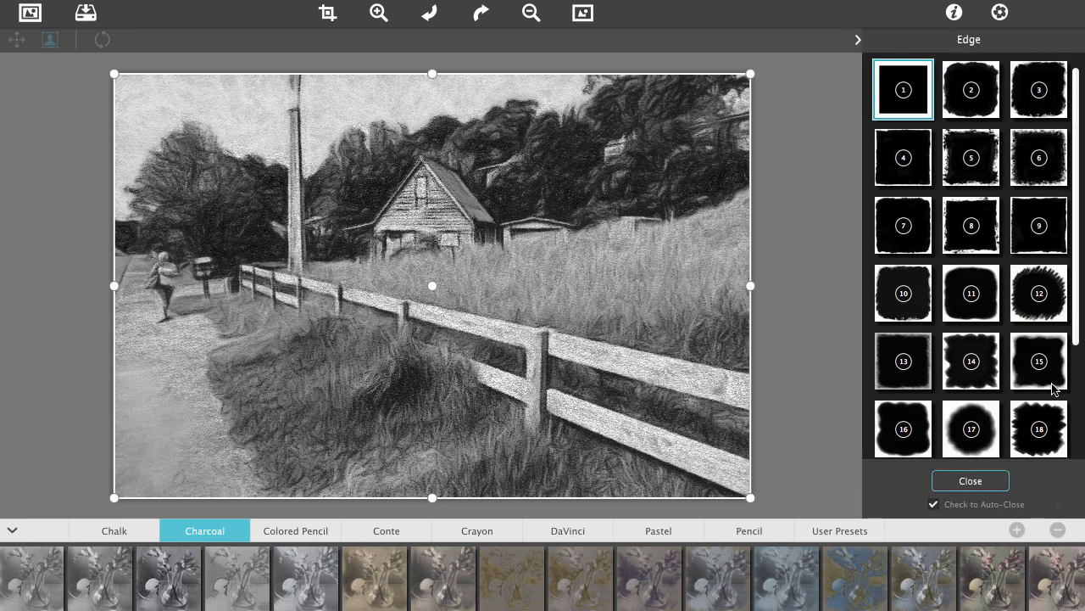
click(1035, 307)
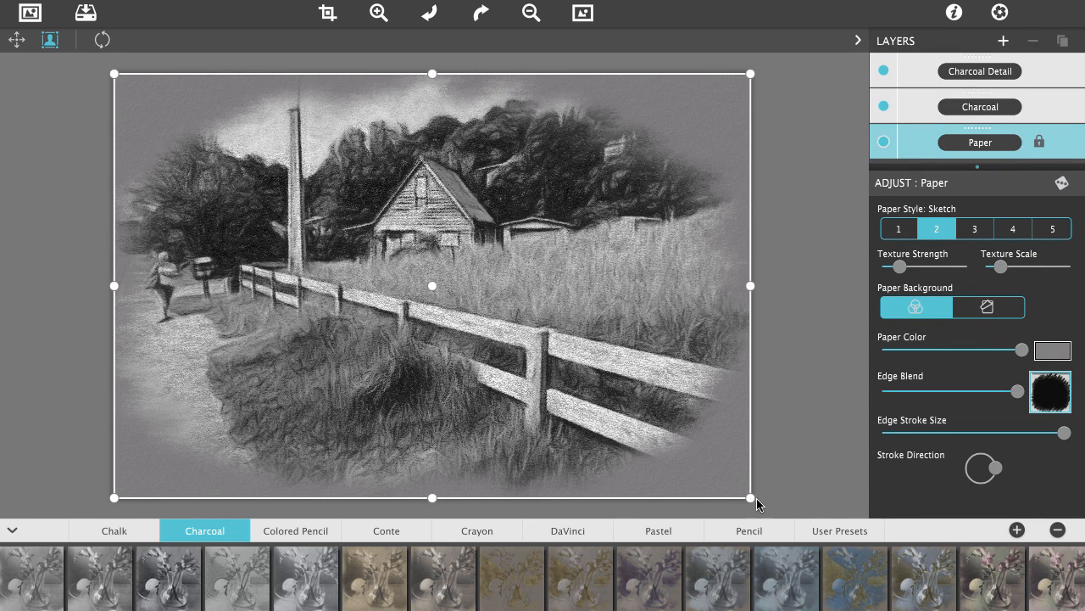
Step: Enlarge the artistic edge beyond the picture on all sides, then widen it a little further at both the right and left
drag(752, 502, 813, 512)
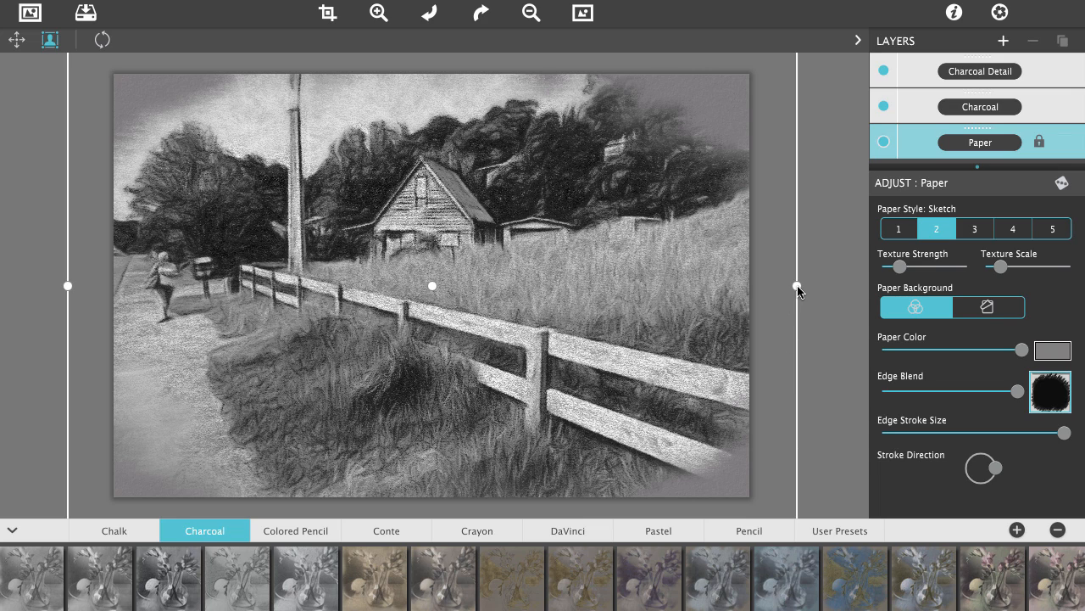
drag(798, 287, 817, 285)
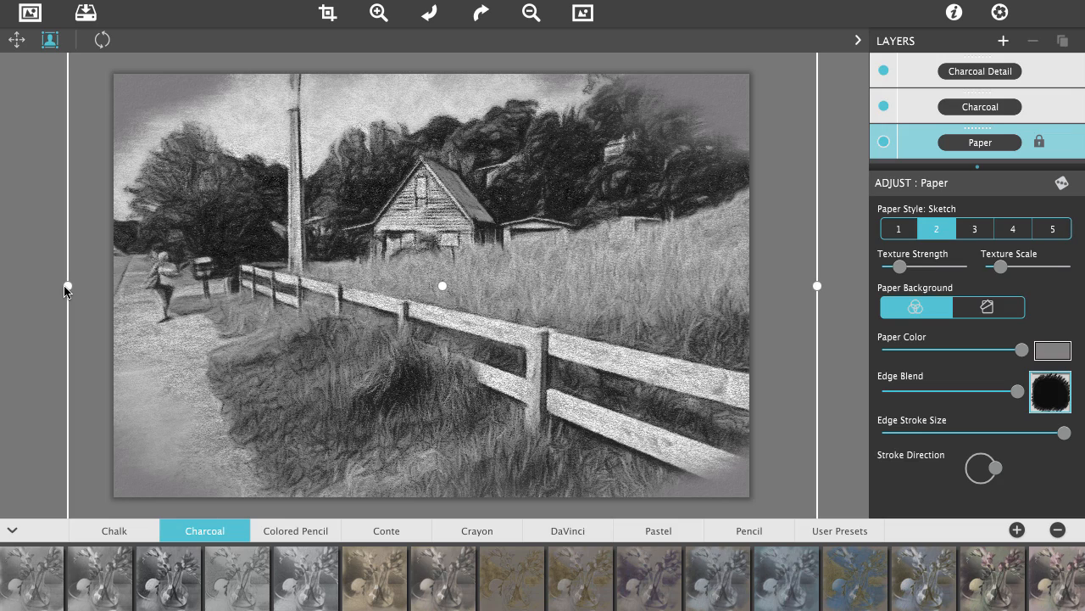
drag(66, 288, 49, 287)
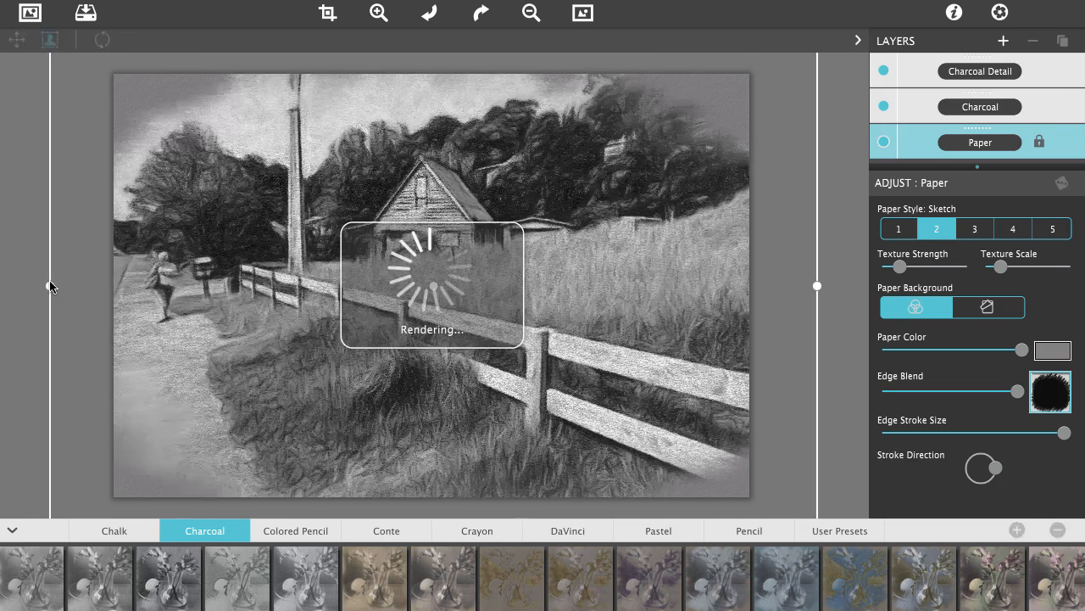